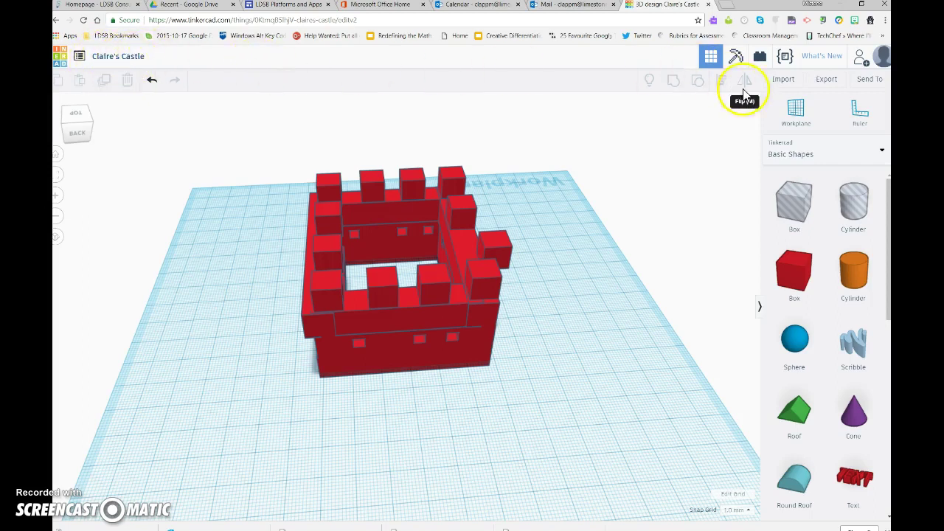
- Export the whole castle design as an STL file and show the download in its folder
left_click(823, 82)
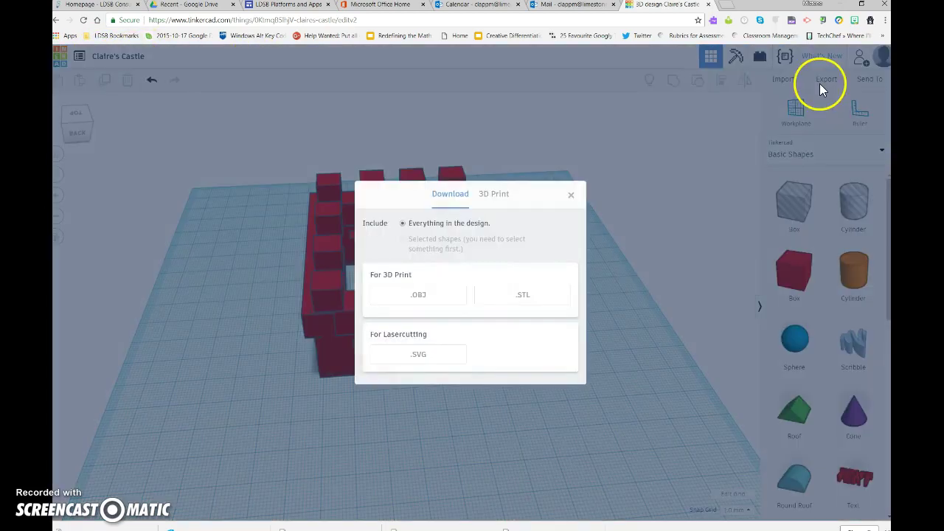
left_click(525, 302)
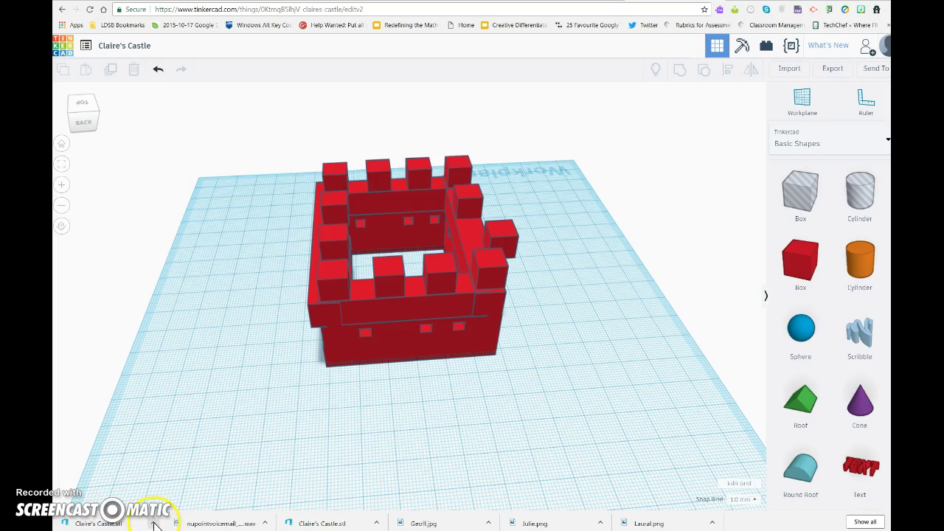
left_click(153, 524)
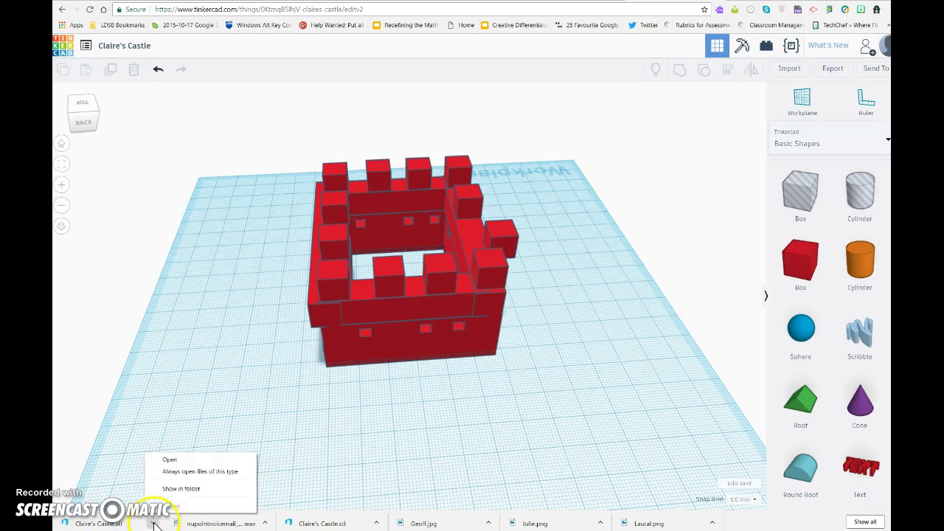
left_click(181, 489)
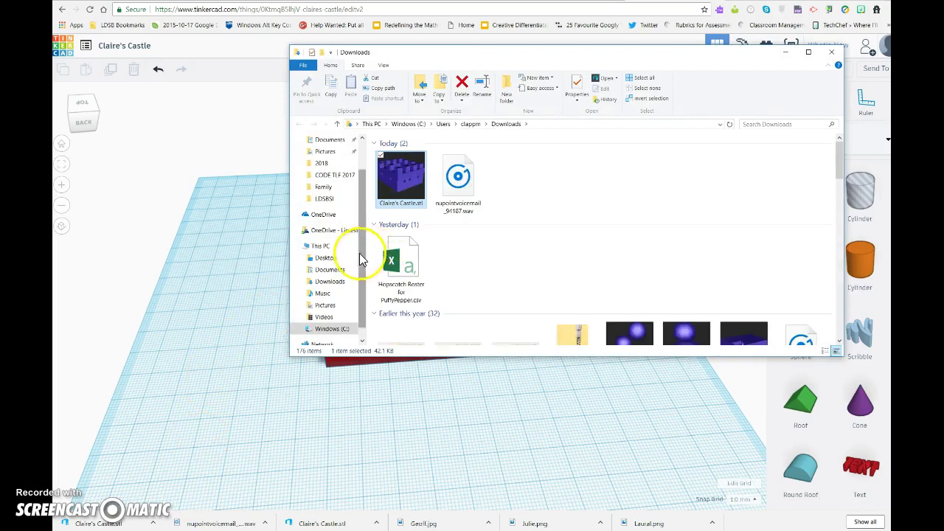
- Move the castle STL file from Downloads to the Desktop, replacing the existing copy, and close the file window
left_click_drag(391, 209, 413, 194)
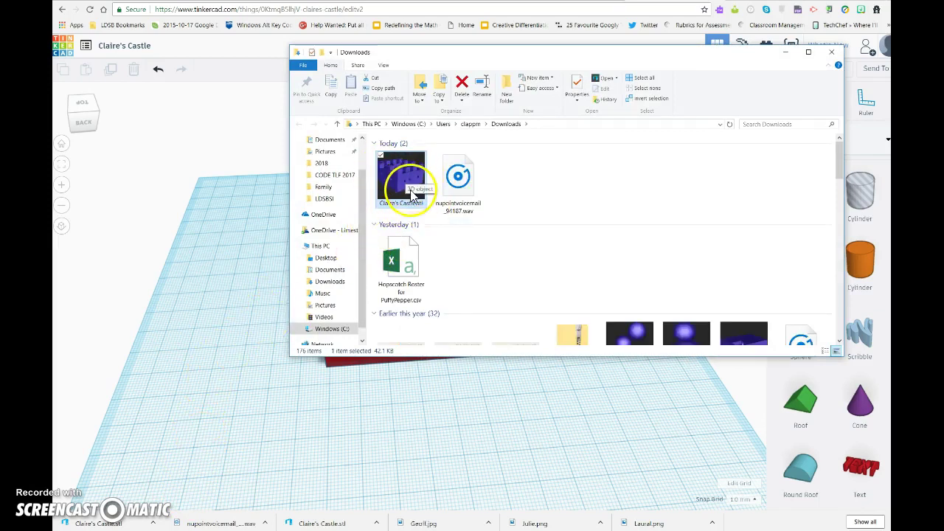
left_click_drag(363, 296, 363, 322)
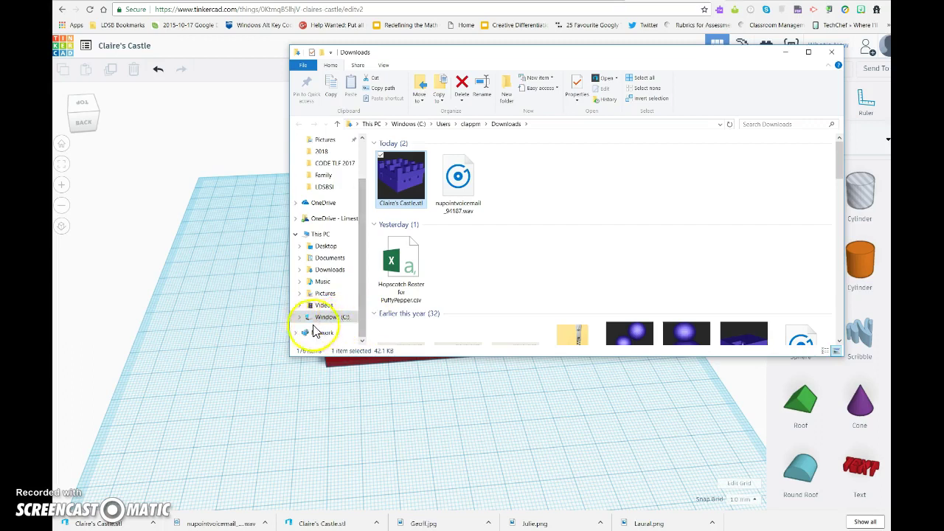
left_click_drag(363, 221, 344, 147)
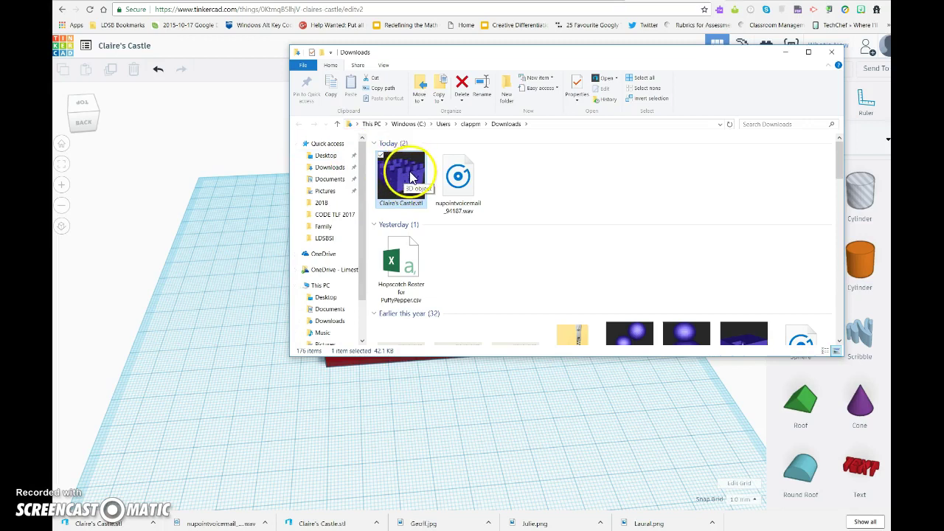
left_click_drag(413, 179, 325, 159)
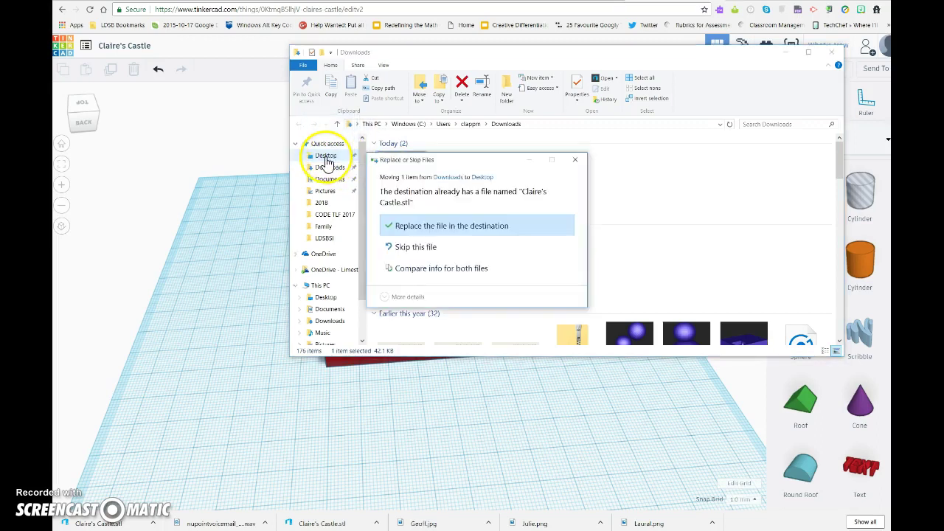
left_click(441, 226)
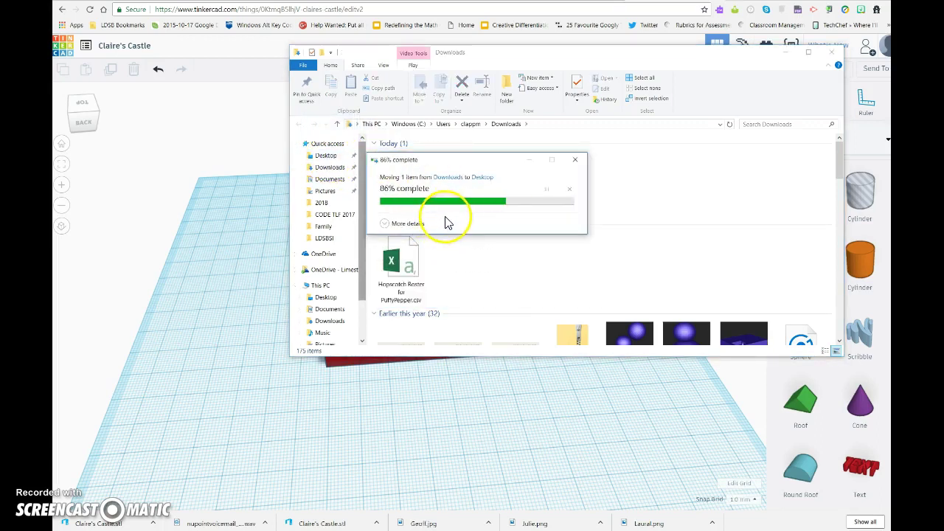
left_click(831, 58)
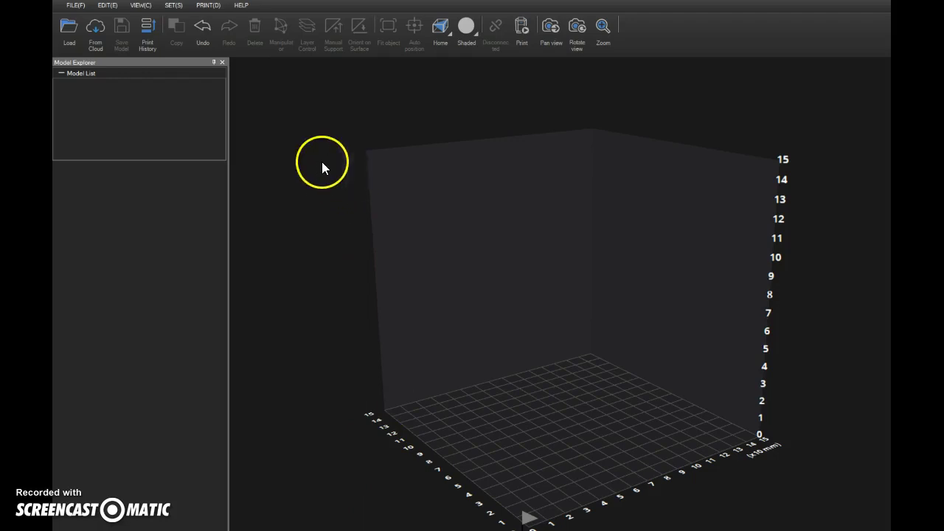
- Switch to the slicer, load the castle STL from the Desktop and reposition it at about X 66.24, Y 70.66
left_click(70, 29)
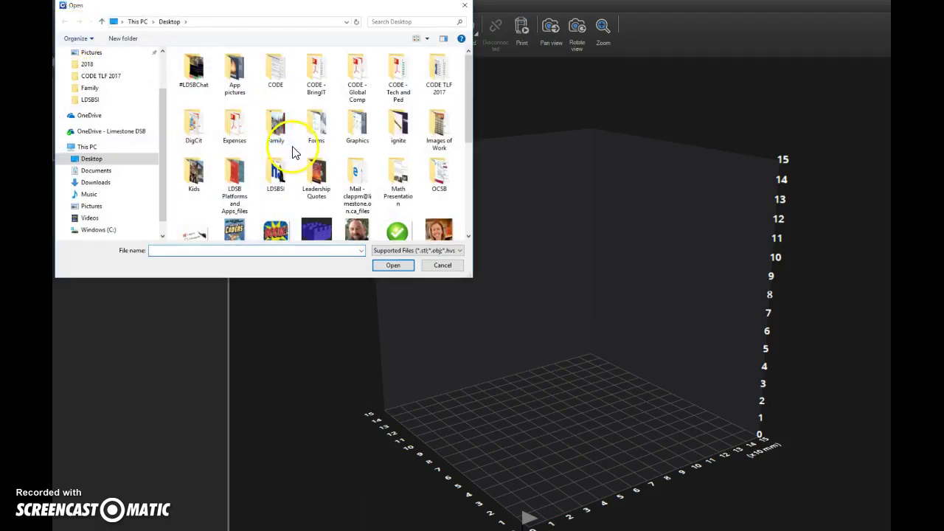
scroll(293, 150, "down", 2)
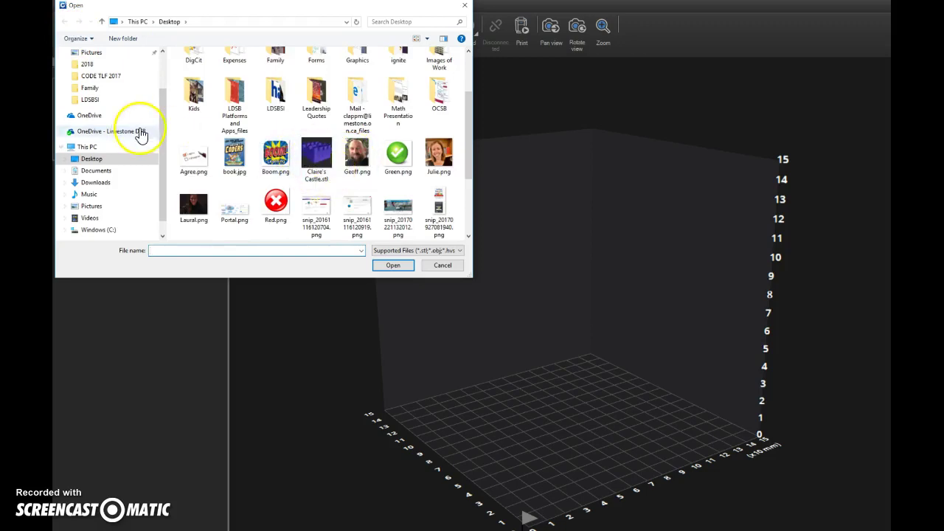
scroll(80, 92, "down", 1)
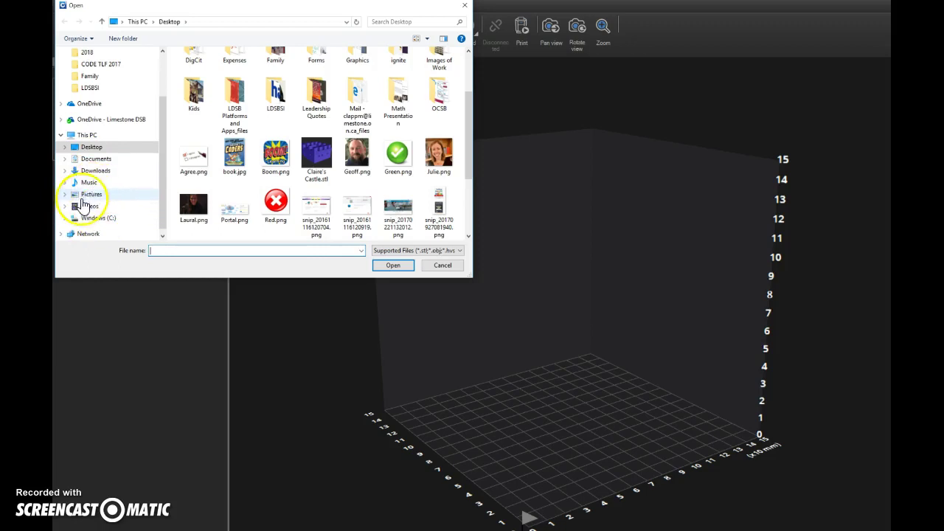
double_click(317, 163)
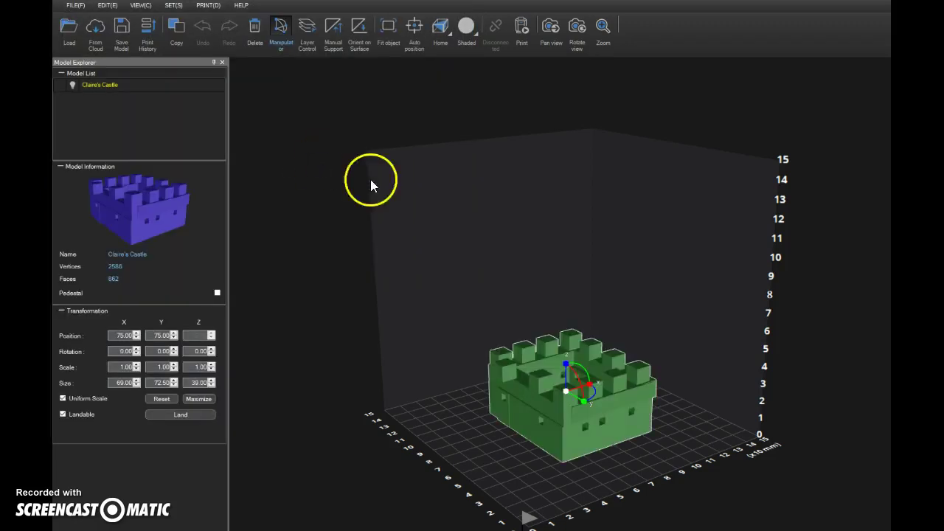
left_click_drag(611, 441, 523, 442)
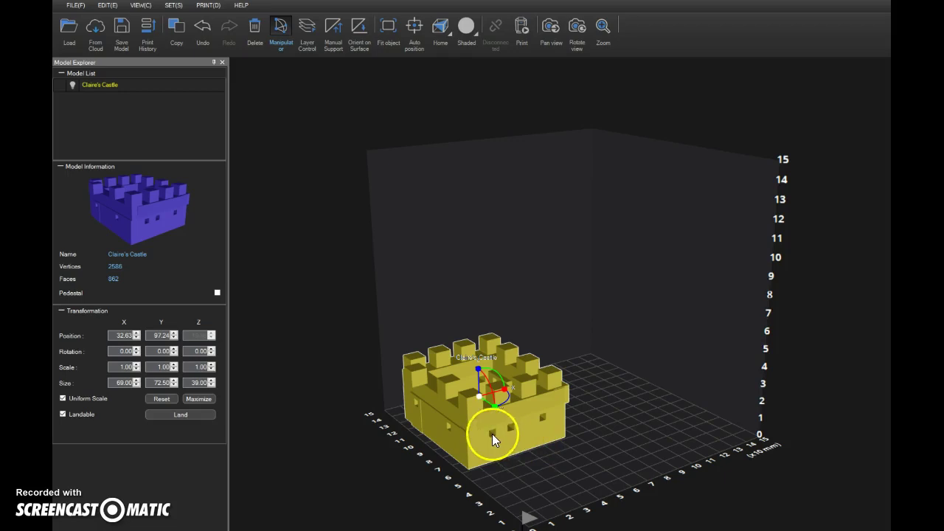
left_click_drag(508, 435, 586, 438)
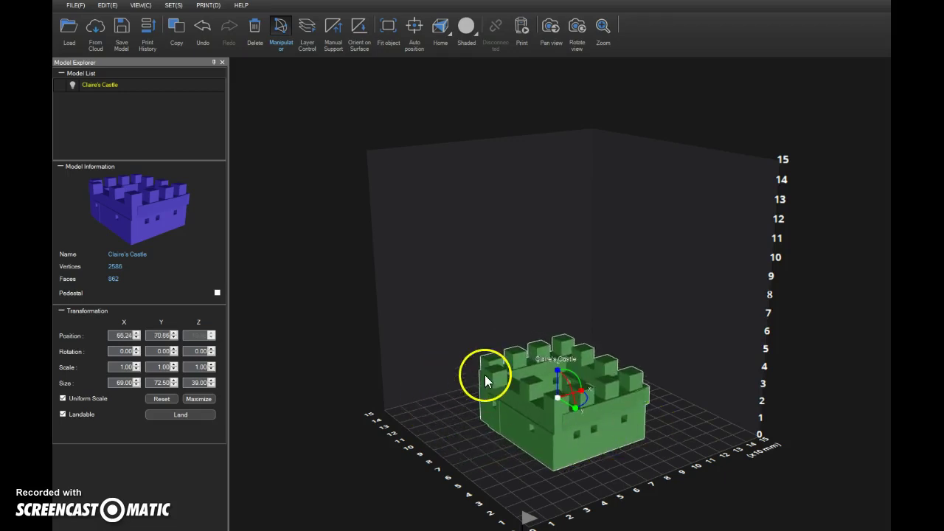
- Display the castle in Sliced mode and examine its supports and raft from several angles
left_click(475, 38)
left_click(484, 139)
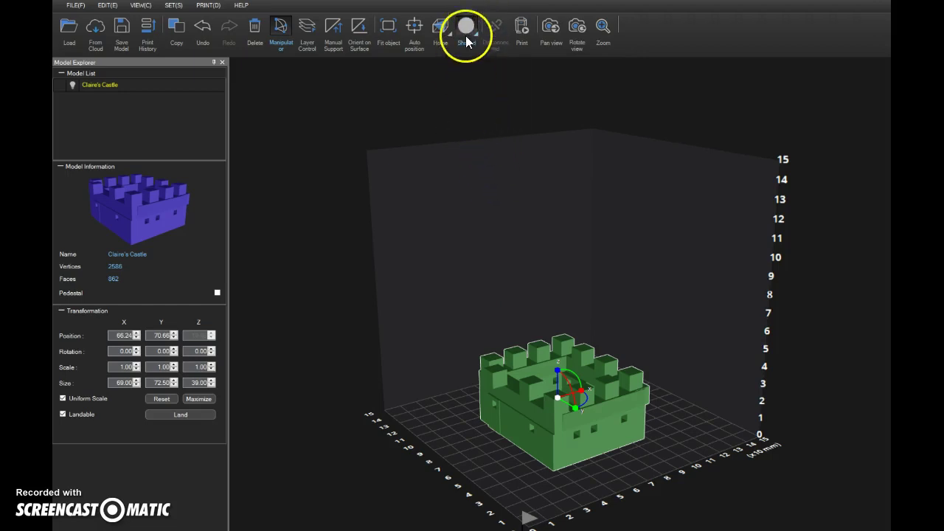
left_click(466, 36)
left_click(482, 145)
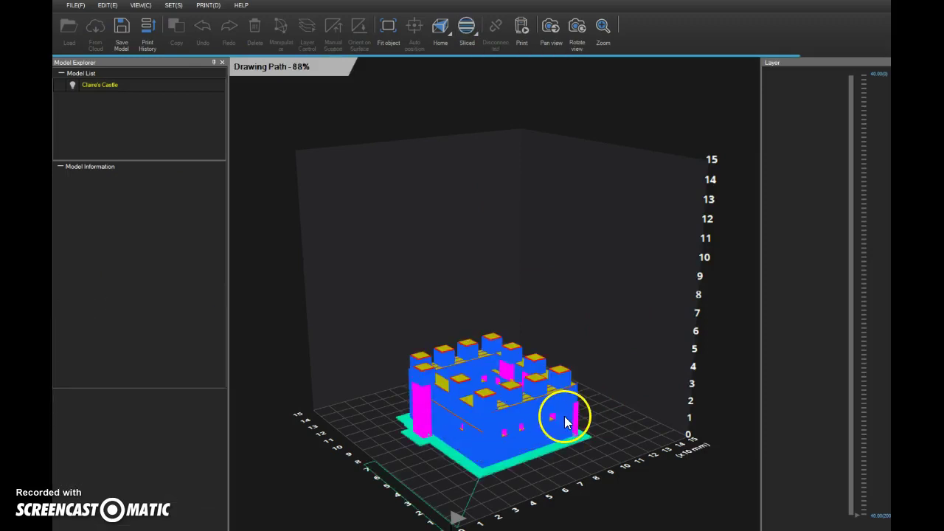
left_click_drag(507, 476, 434, 494)
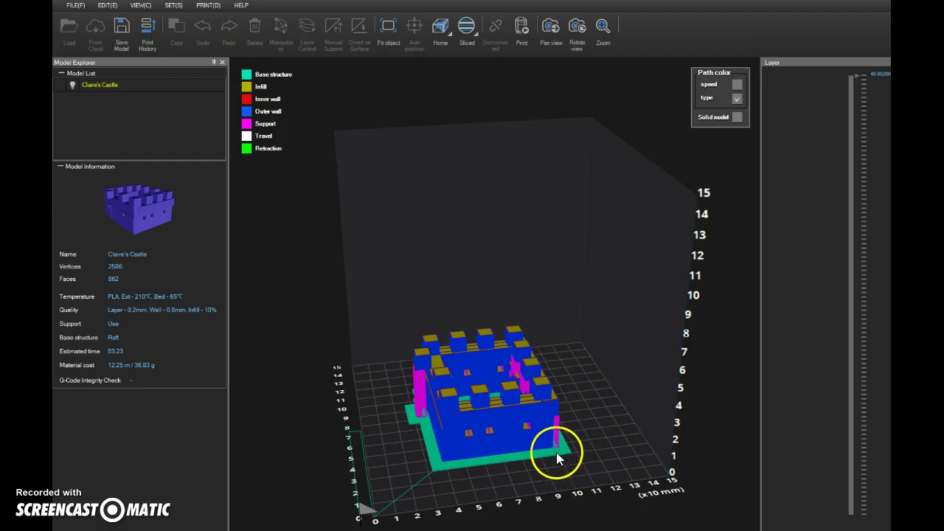
left_click_drag(450, 400, 585, 451)
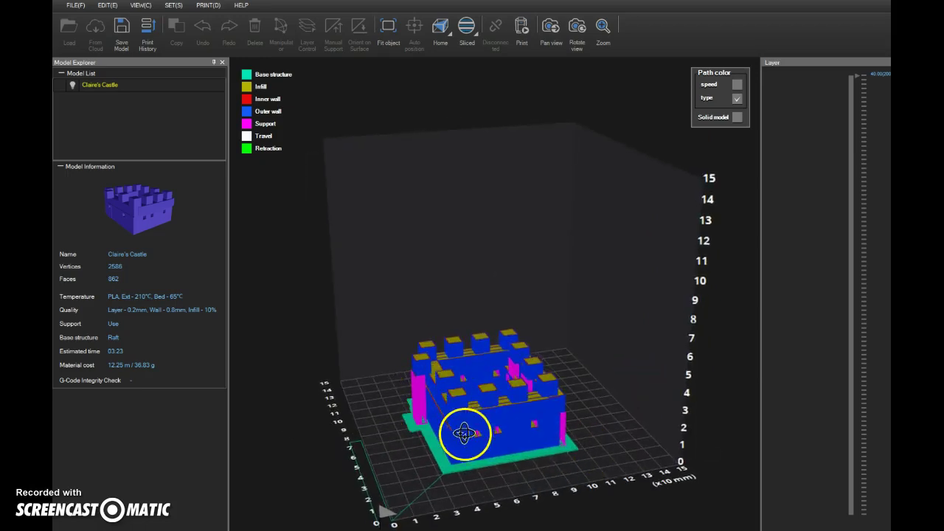
left_click_drag(472, 430, 428, 432)
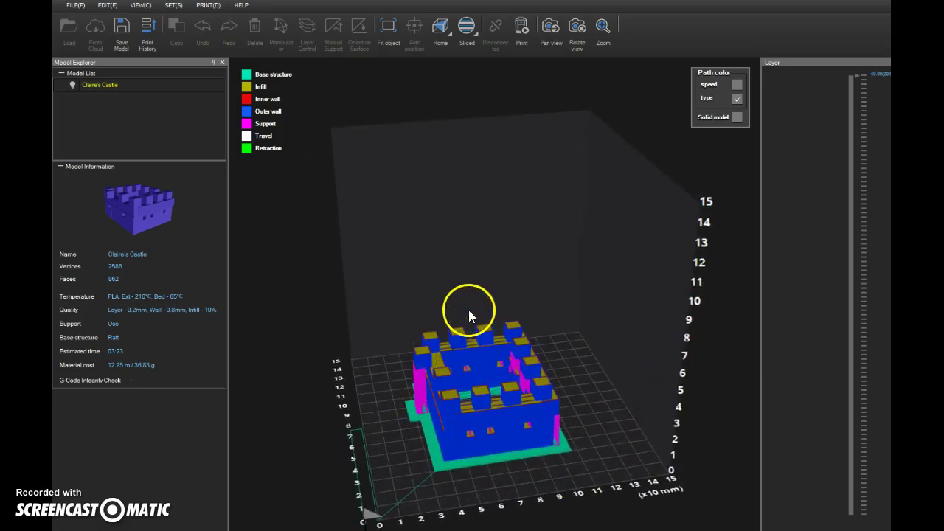
- Review the basic and expert print settings, check the base structure types while keeping Raft, and close the settings
left_click(527, 33)
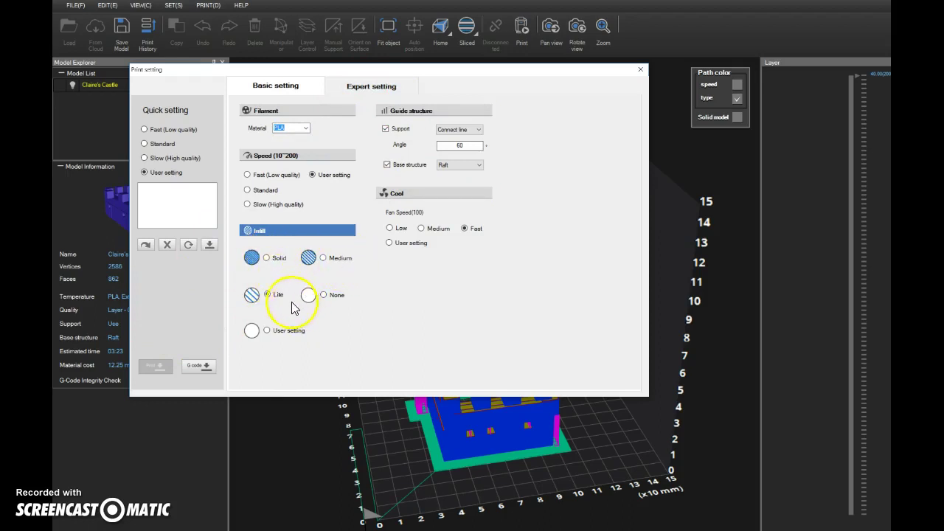
left_click(391, 86)
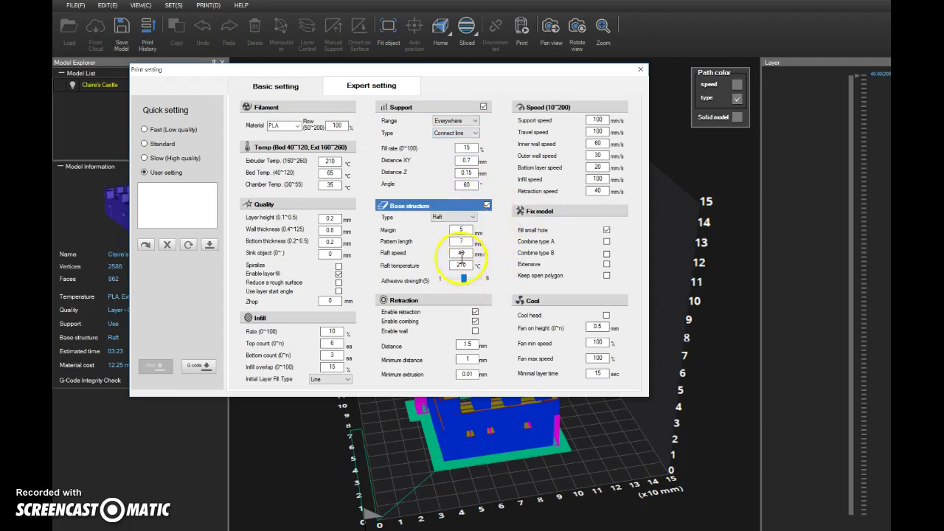
left_click(474, 218)
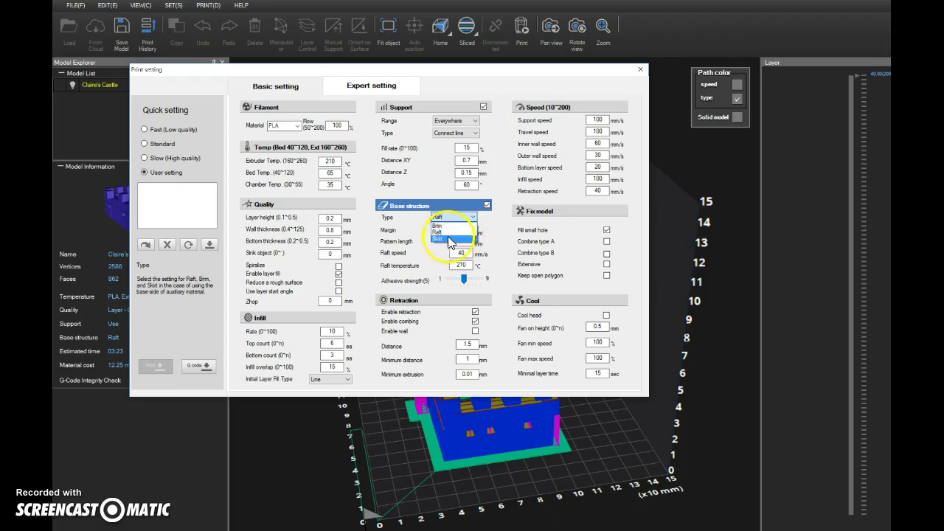
left_click(460, 233)
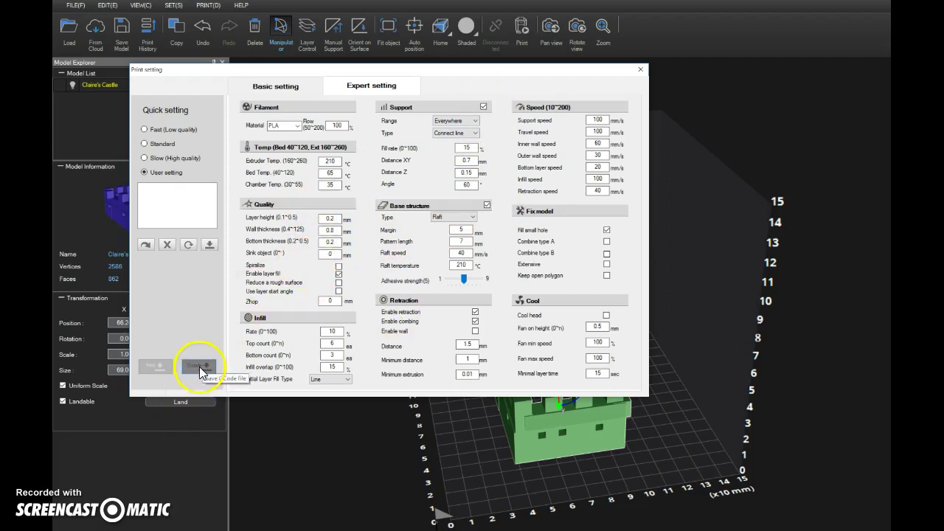
left_click(640, 70)
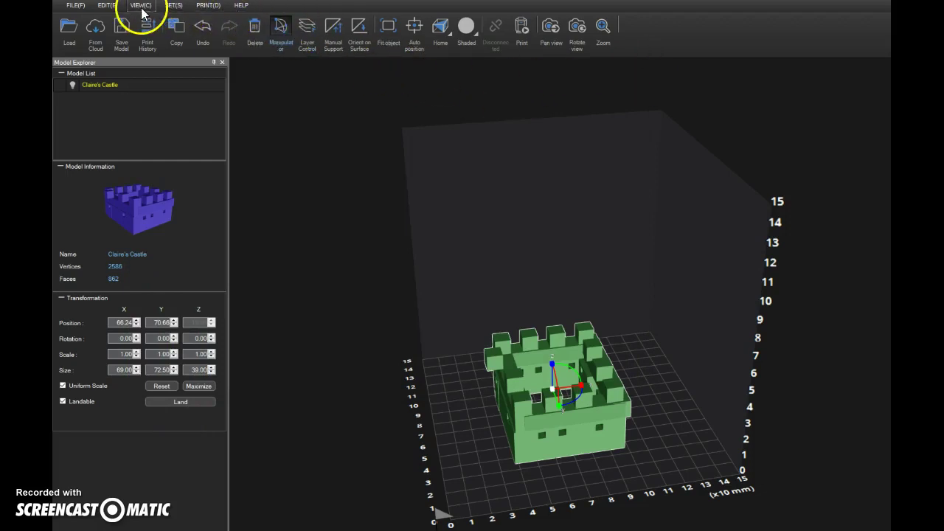
- Check in the environment settings that the Style 210F is the chosen product model and accept them
left_click(200, 8)
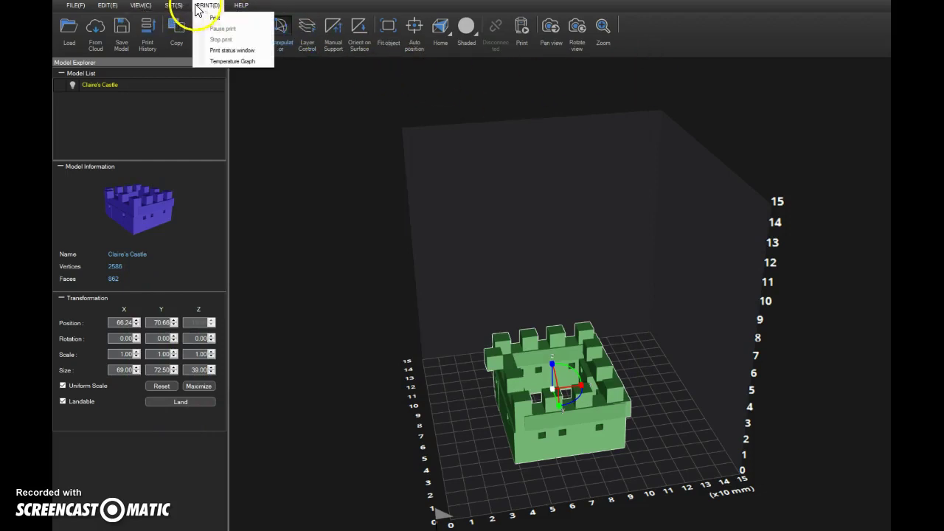
mouse_move(175, 8)
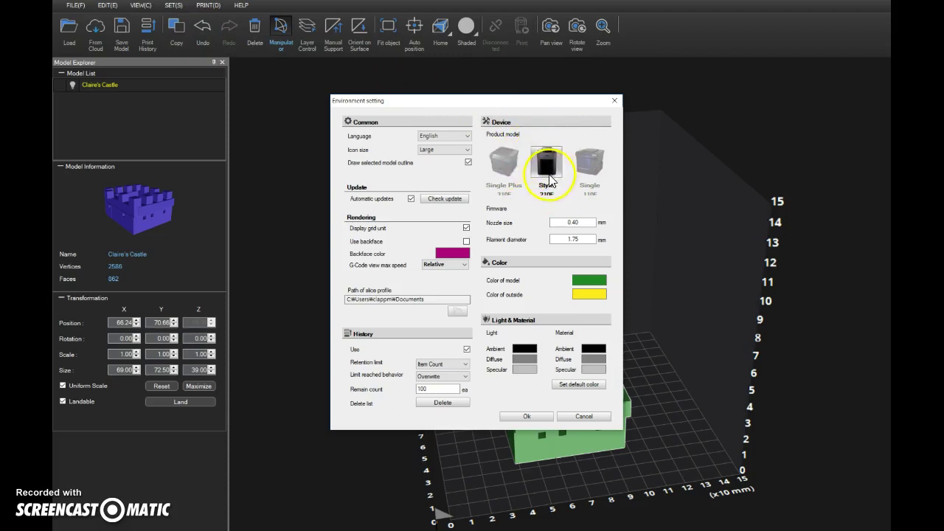
left_click(526, 416)
- Save the castle's G-code to the Desktop as an .hvs file under the suggested PLA_210F name and dismiss the completion message
left_click(521, 28)
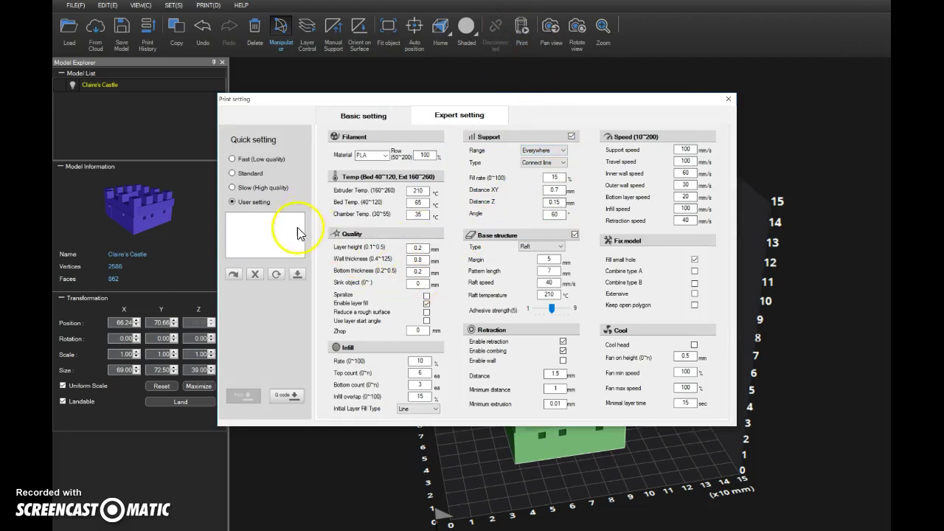
left_click(287, 396)
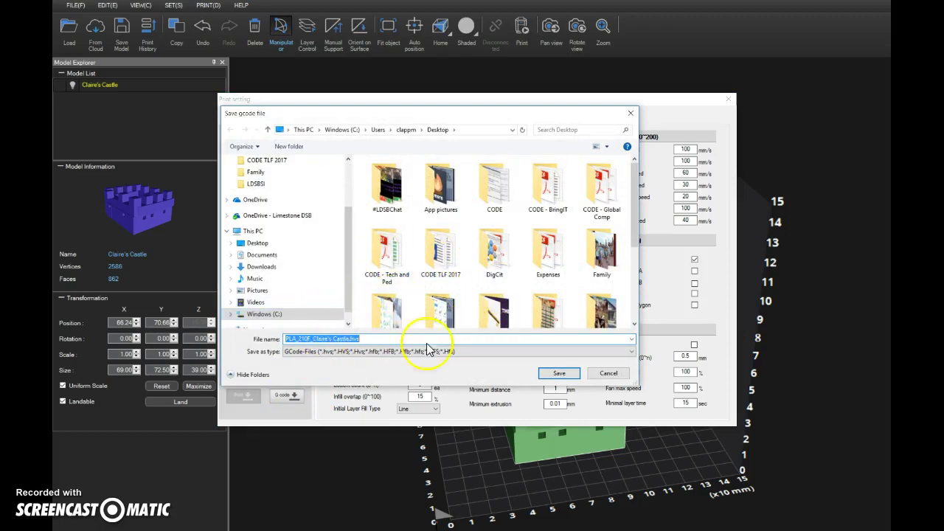
scroll(312, 268, "down", 1)
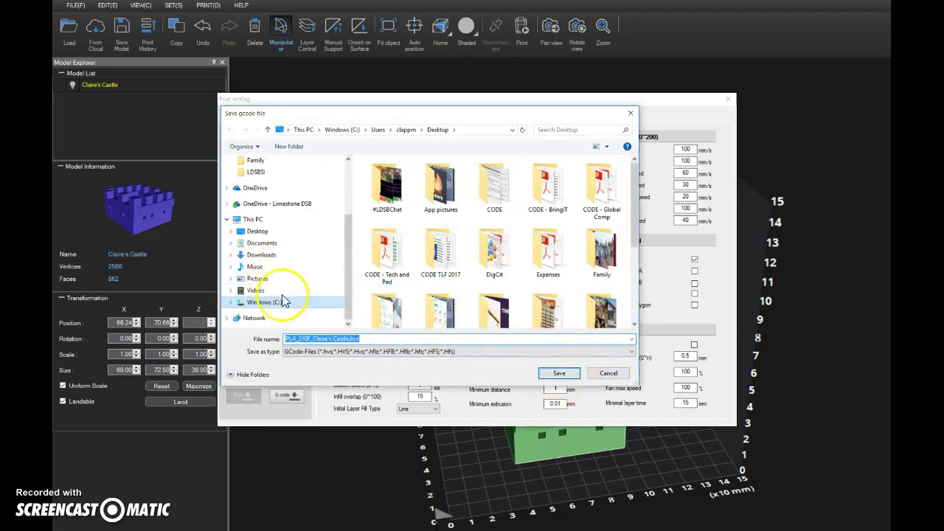
left_click(277, 233)
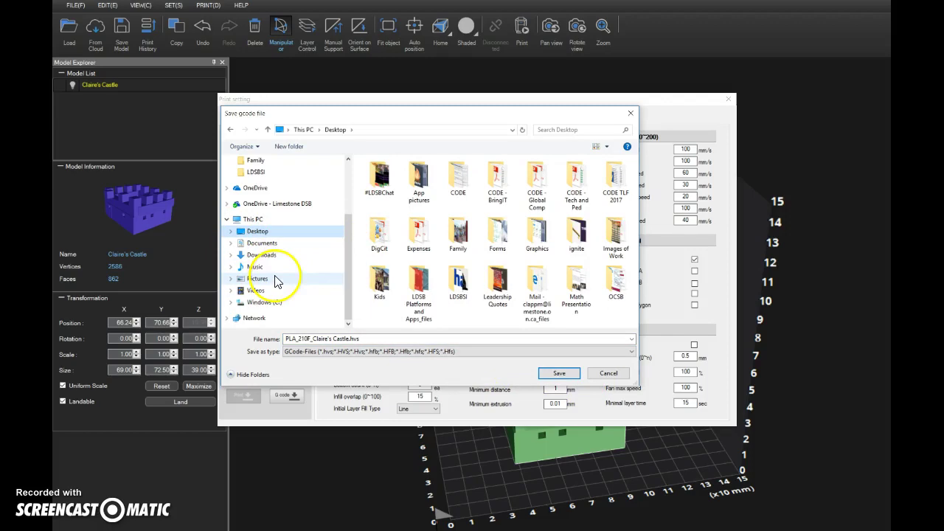
left_click(560, 373)
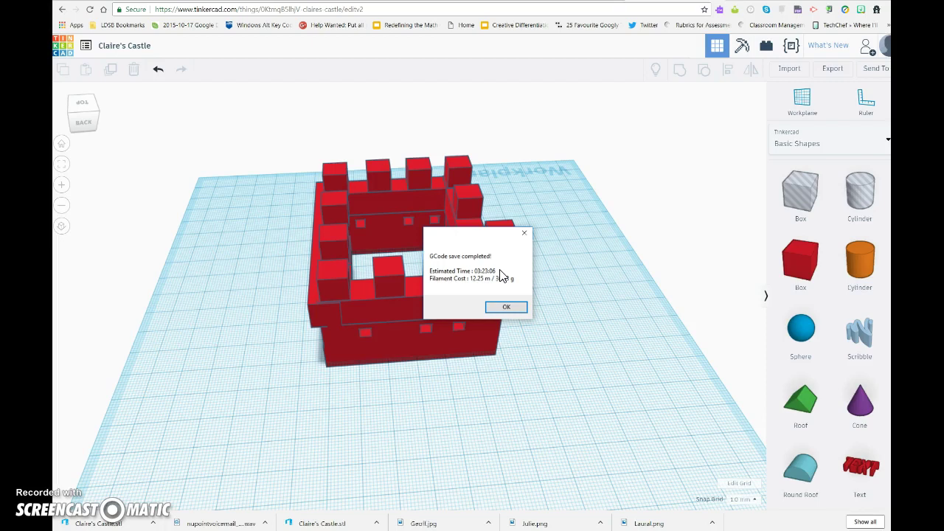
left_click(506, 308)
left_click(506, 308)
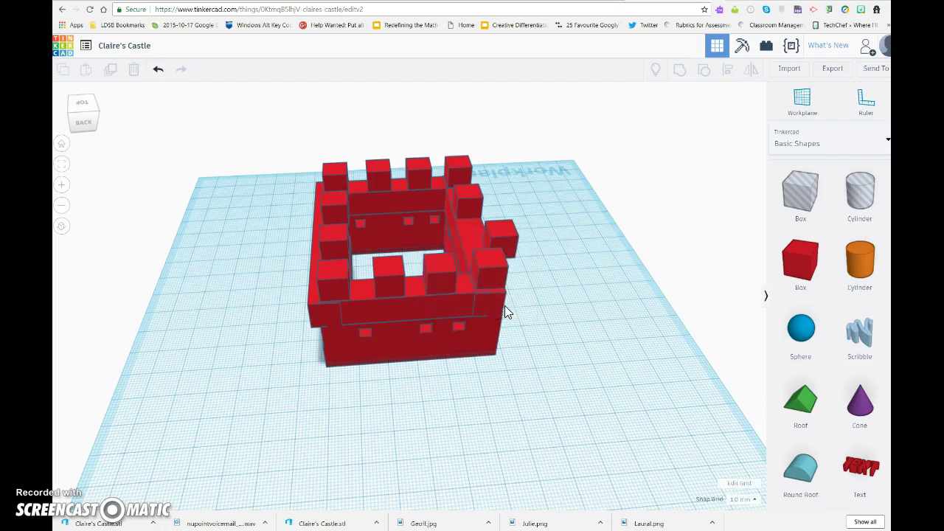